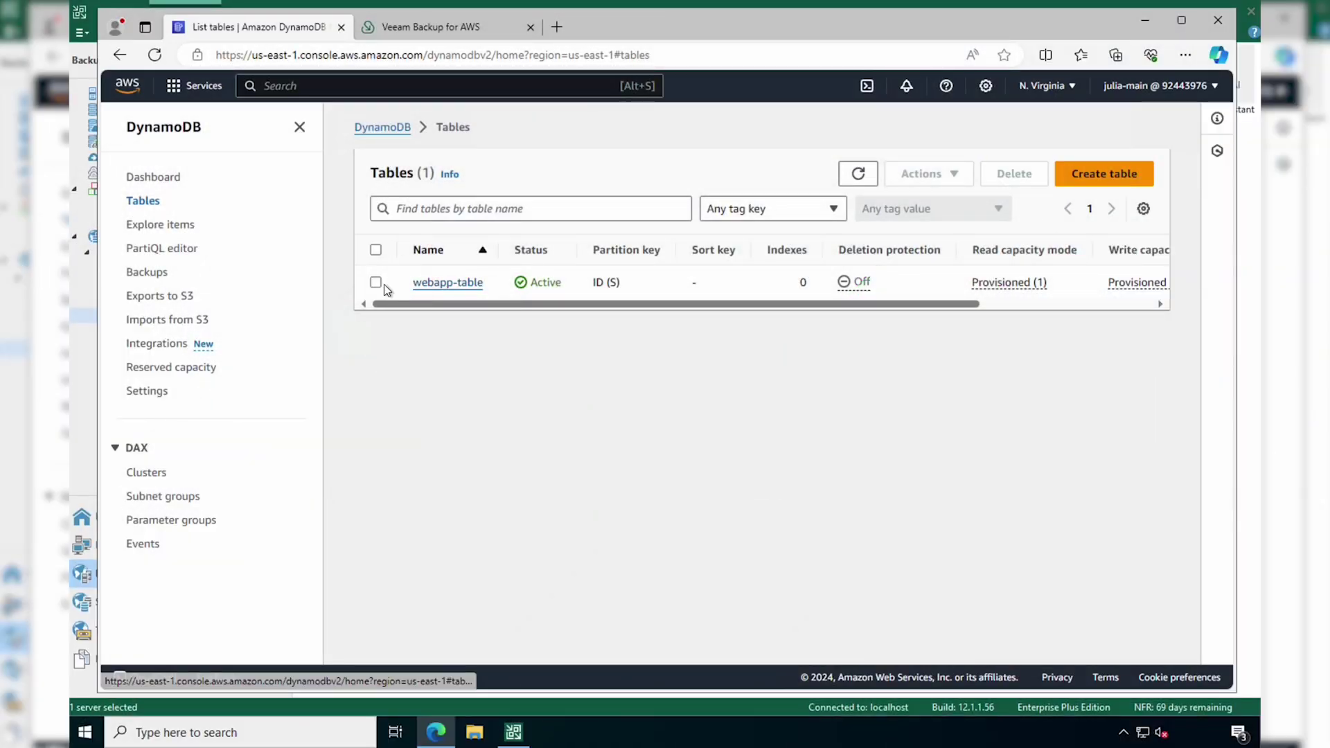
Select webapp-table in the DynamoDB Tables list.
{"action": "left_click", "coordinate": [378, 284]}
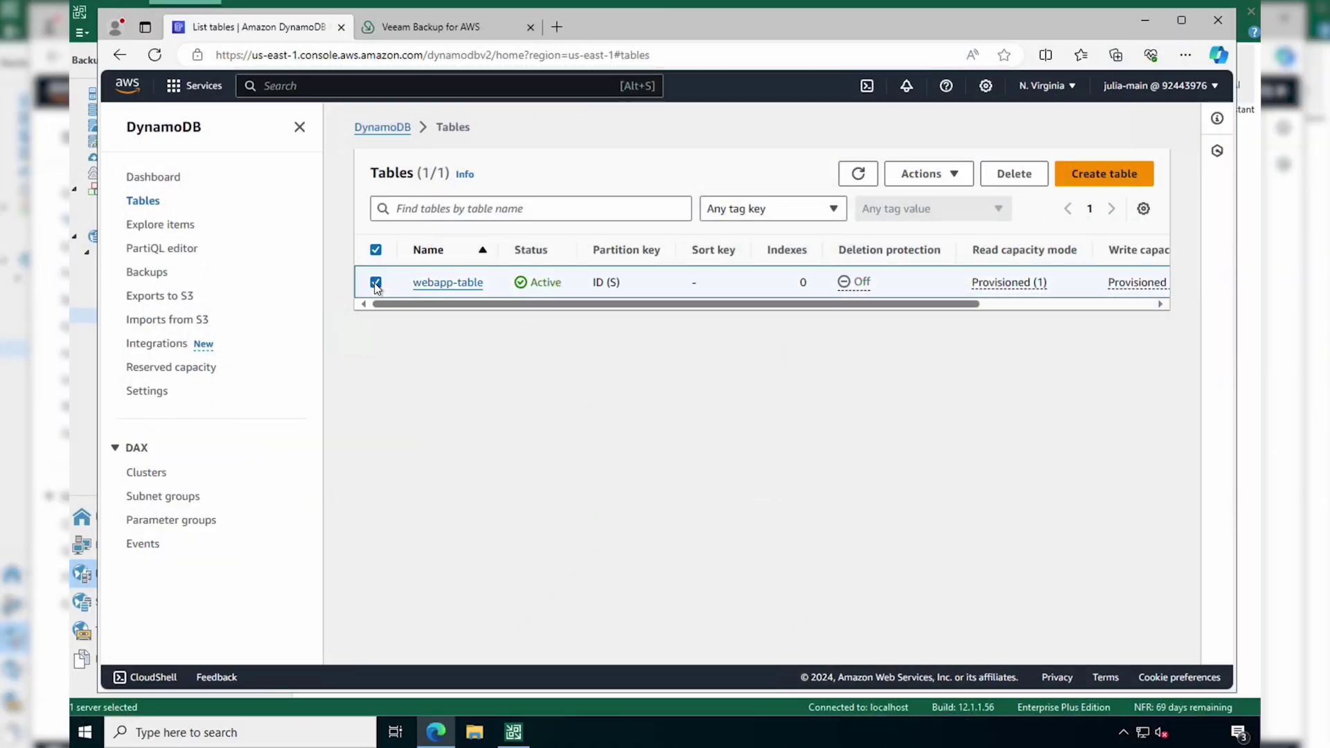
Delete webapp-table by confirming with 'confirm', then refresh the Tables list.
{"action": "left_click", "coordinate": [1013, 179]}
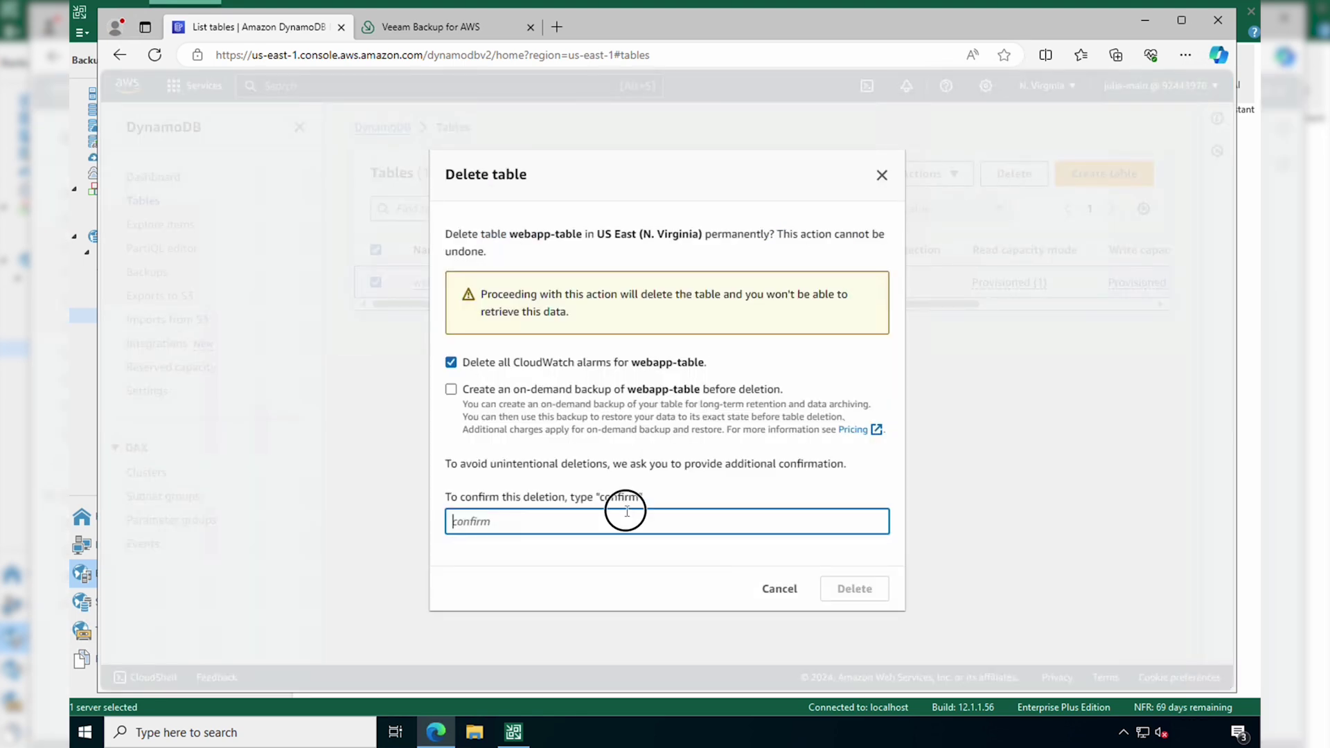
{"action": "type", "text": "confirm"}
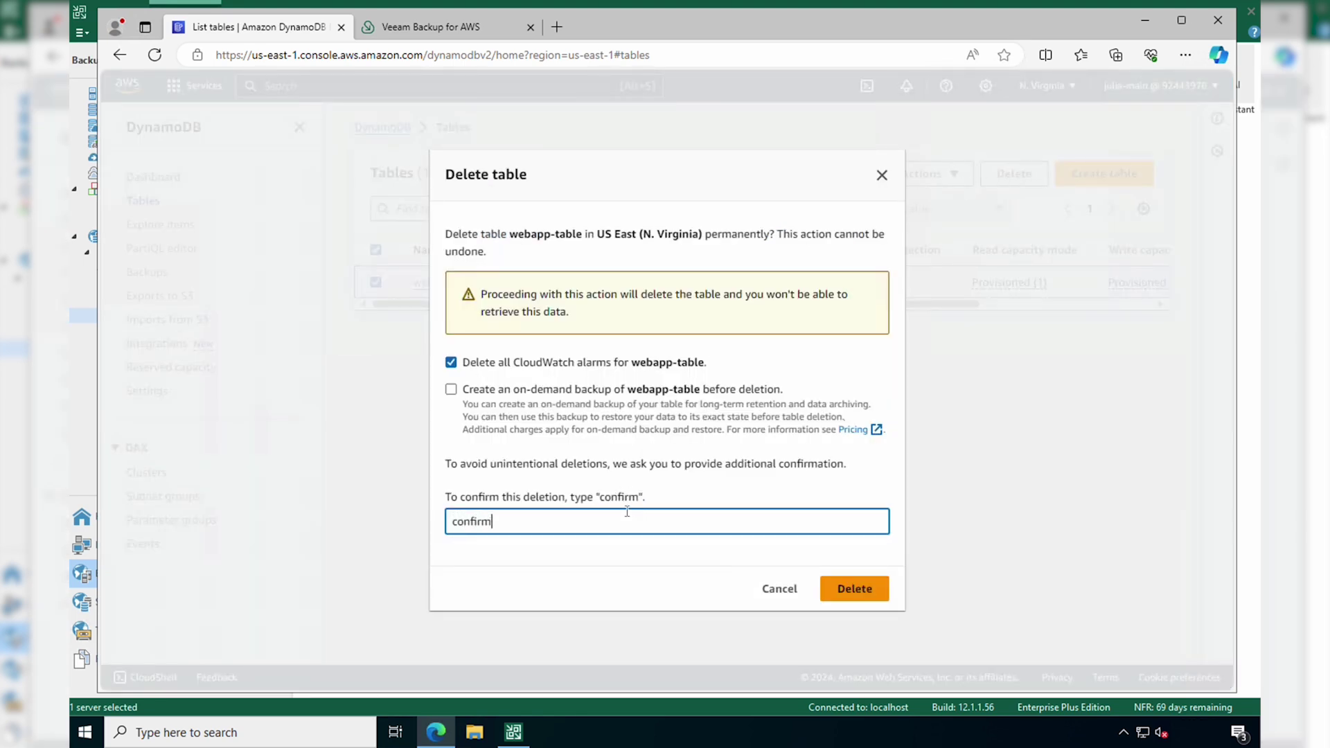
{"action": "left_click", "coordinate": [860, 593]}
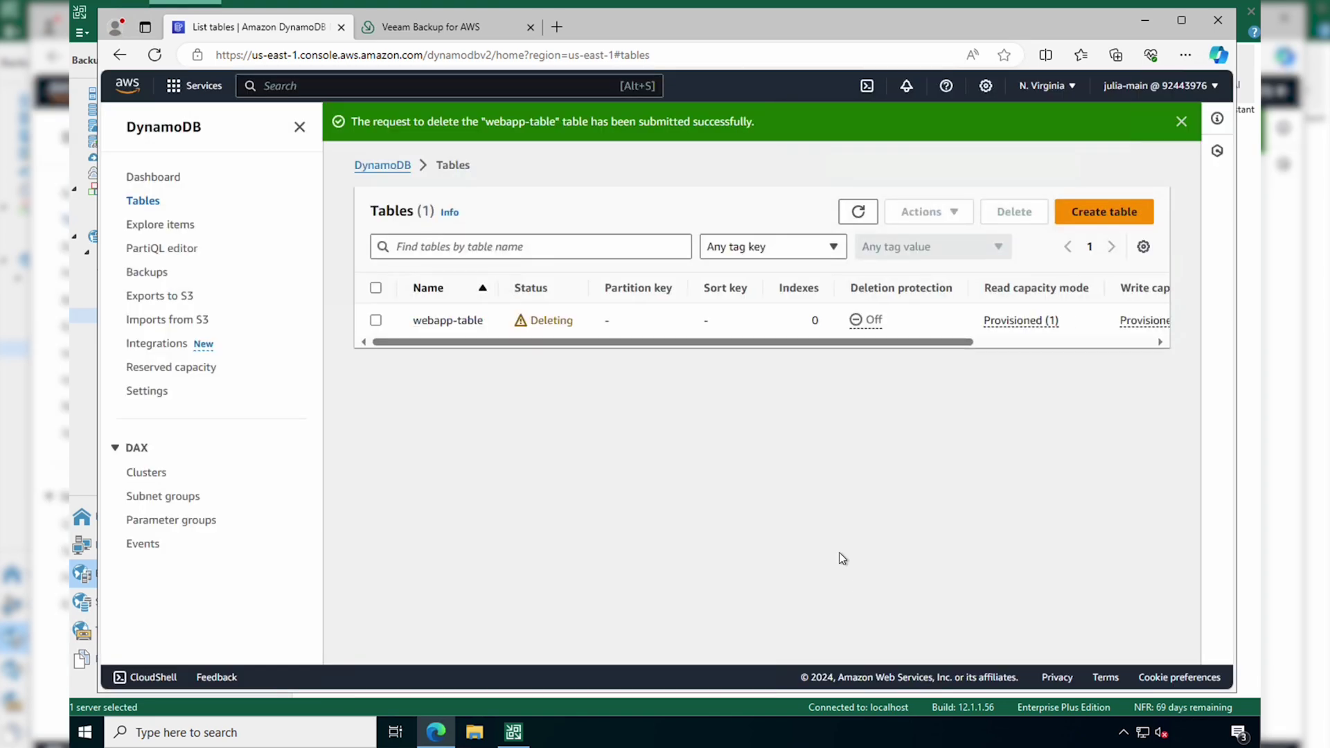
{"action": "left_click", "coordinate": [155, 55]}
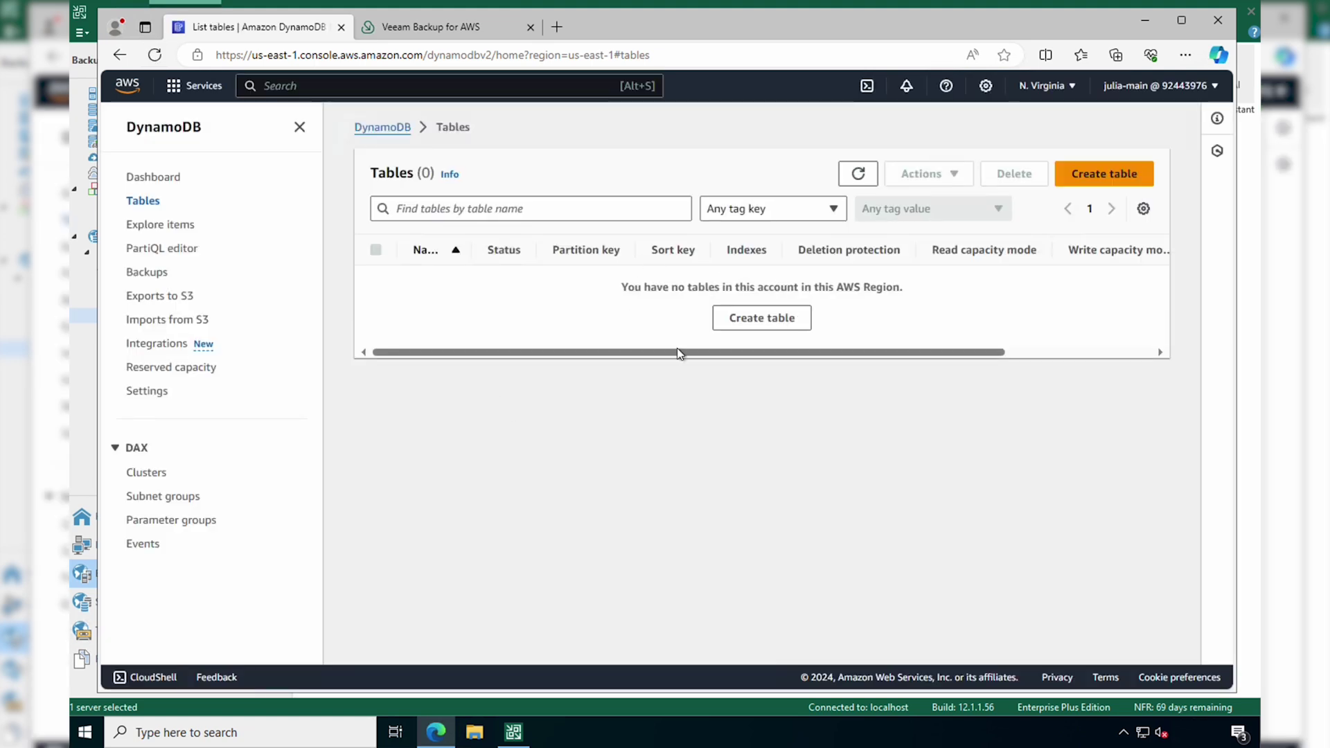
{"action": "left_click", "coordinate": [418, 27]}
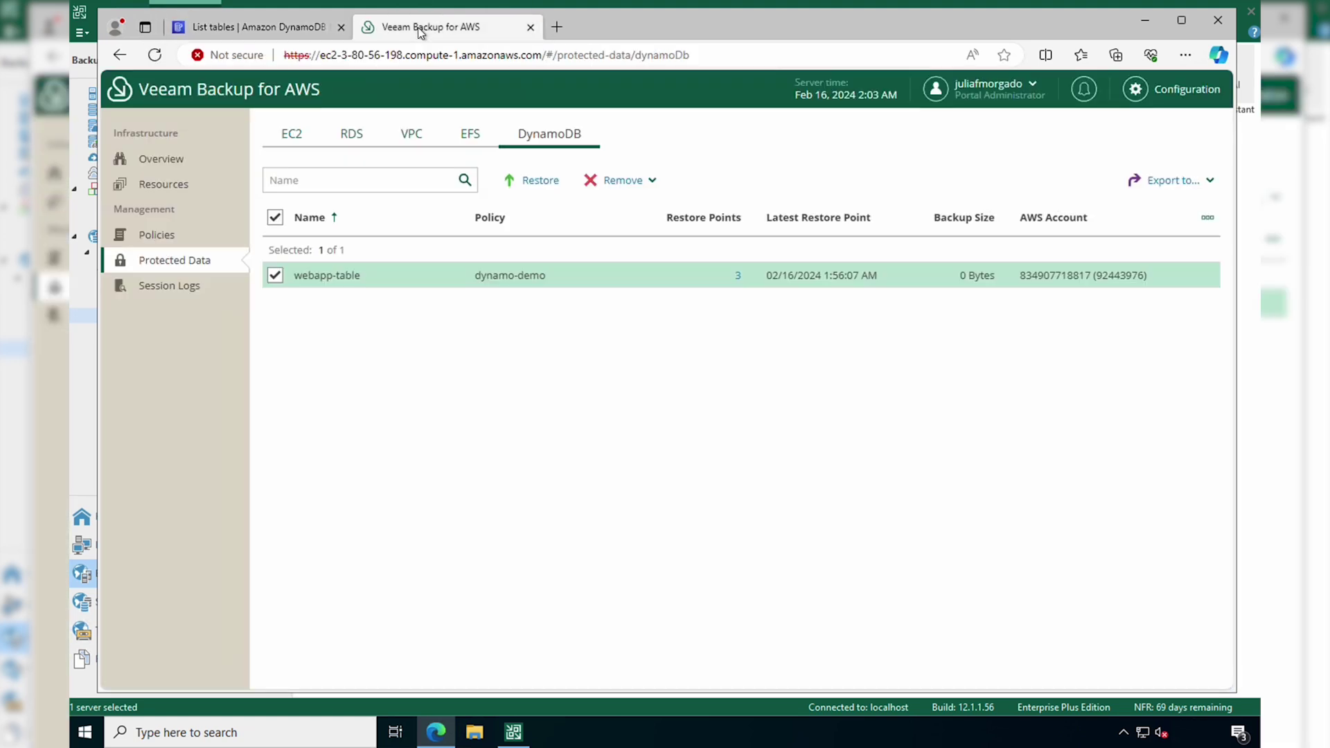
Run the dynamo-demo DynamoDB backup policy now.
{"action": "left_click", "coordinate": [156, 236]}
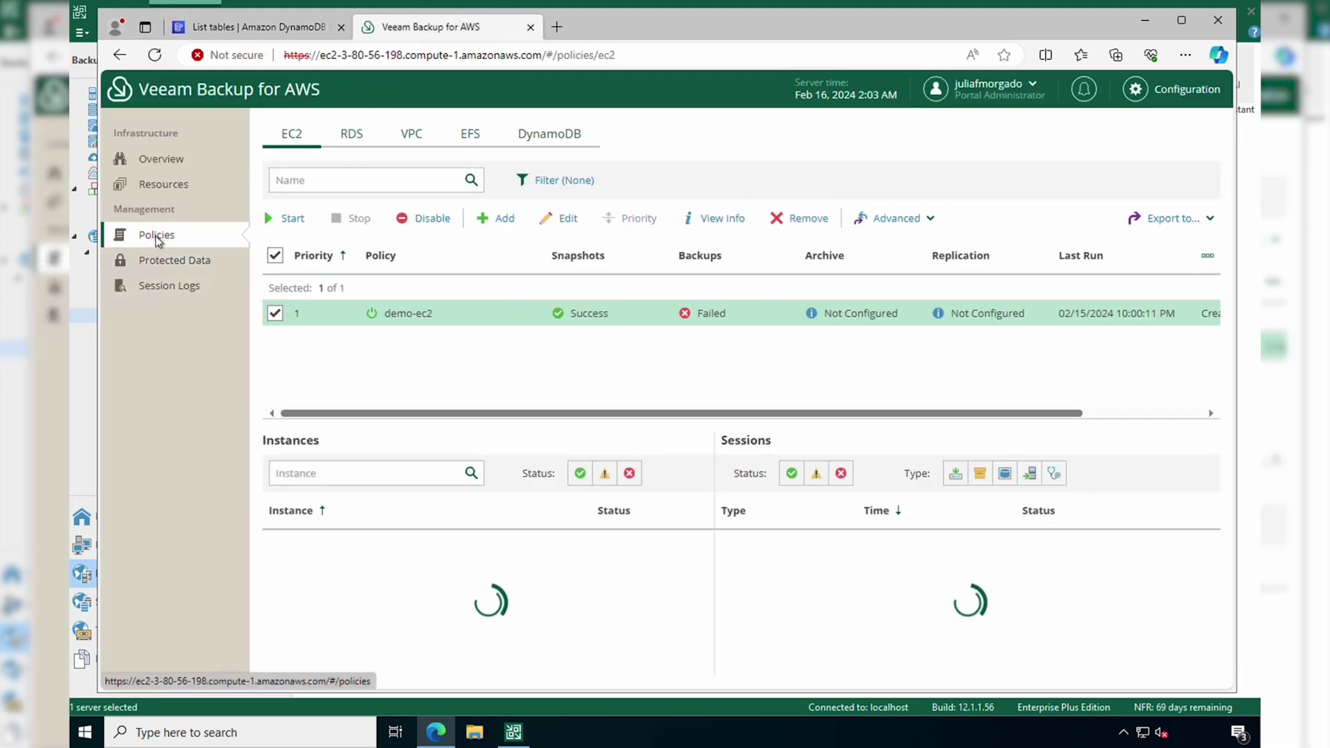
{"action": "left_click", "coordinate": [550, 133]}
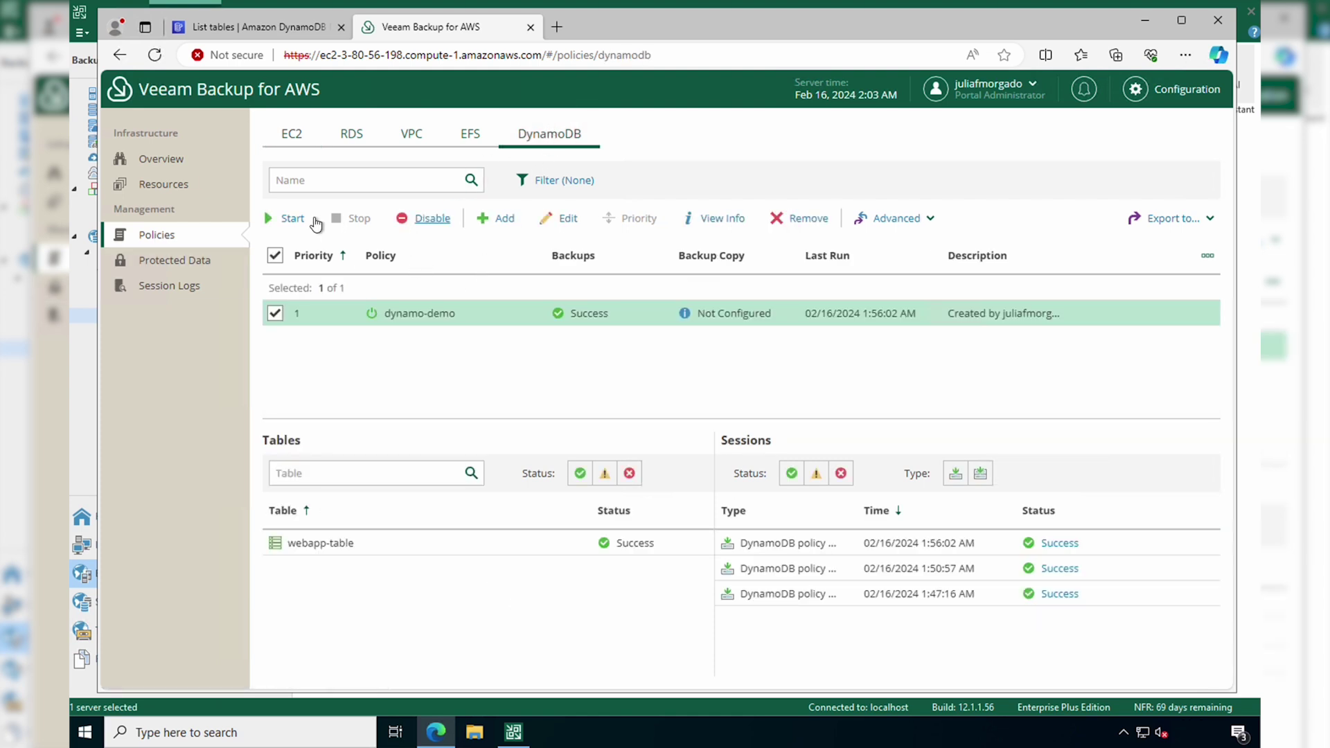
{"action": "left_click", "coordinate": [286, 218]}
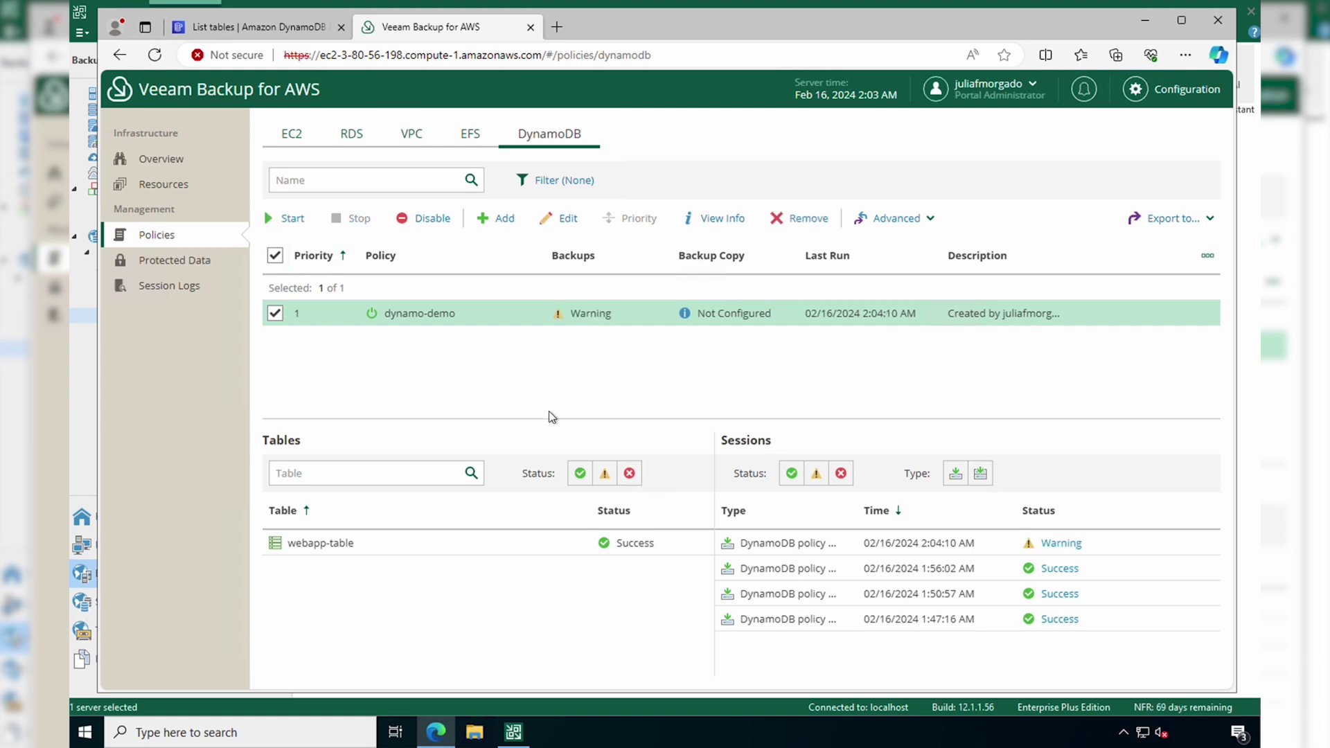
Review the warning in the newest backup session, then go to Protected Data.
{"action": "left_click", "coordinate": [1057, 546]}
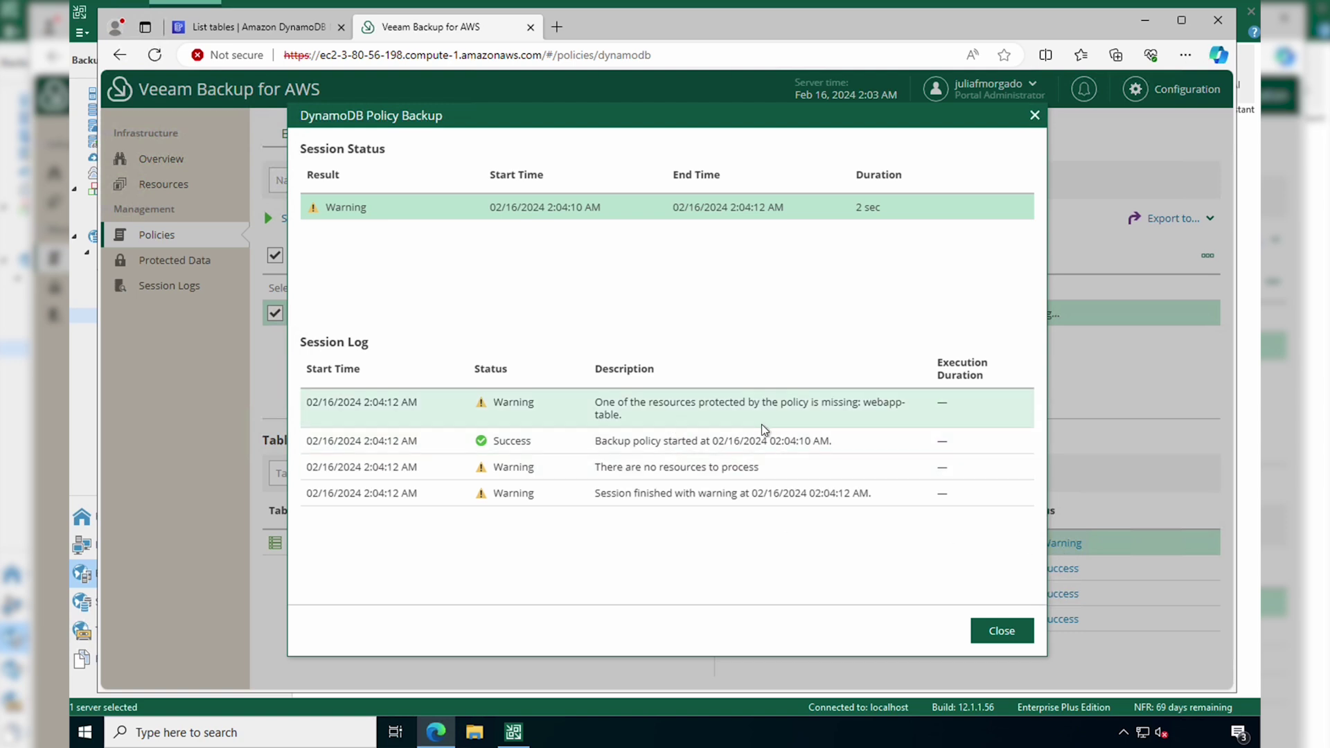
{"action": "left_click", "coordinate": [1002, 631]}
{"action": "left_click", "coordinate": [186, 262]}
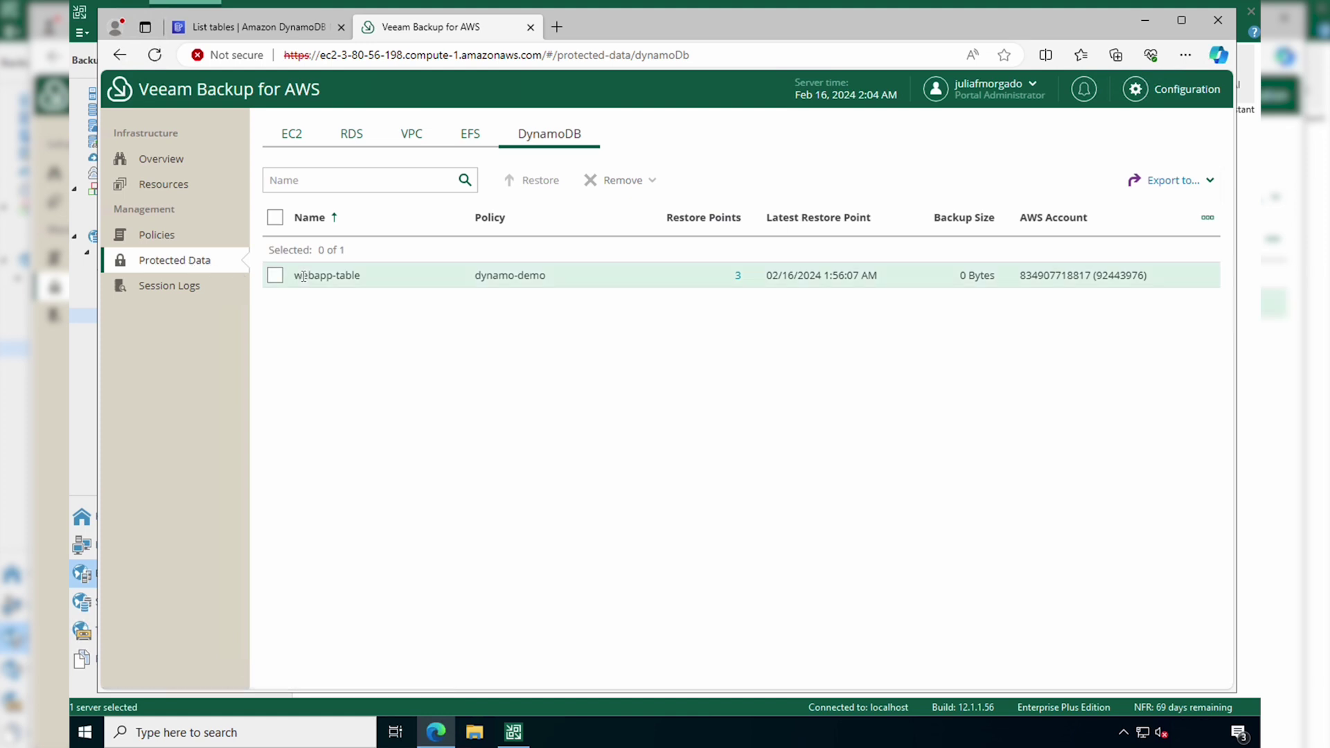
Start a webapp-table restore using the newest restore point, 02/16/2024 1:56:07 AM.
{"action": "left_click", "coordinate": [275, 276]}
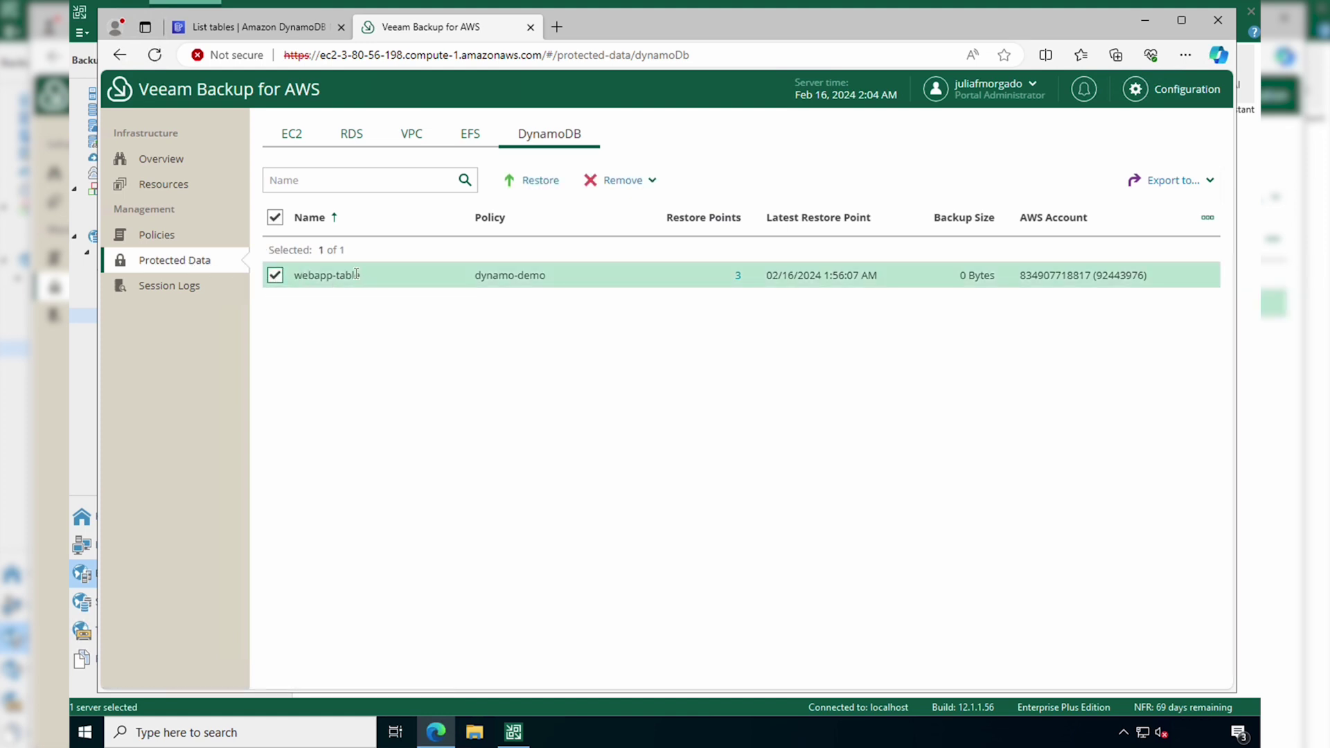
{"action": "left_click", "coordinate": [541, 180]}
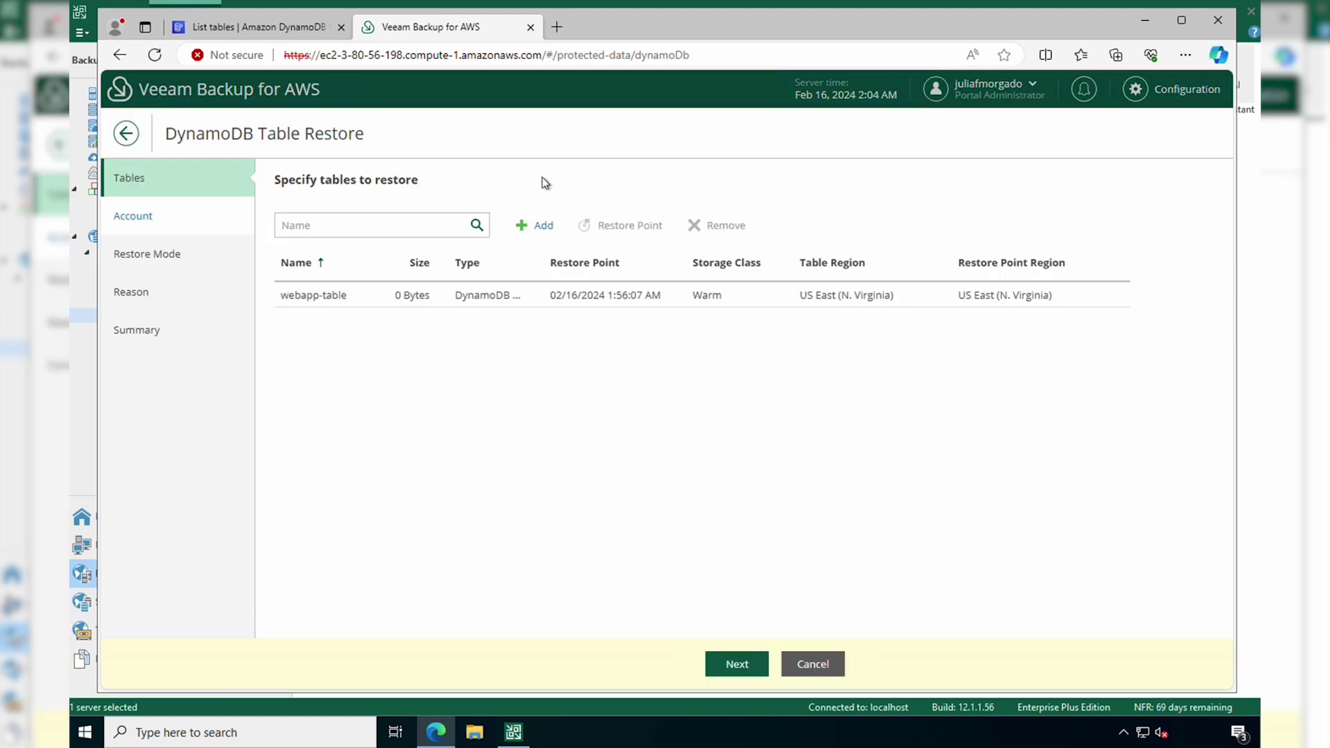
{"action": "left_click", "coordinate": [306, 299]}
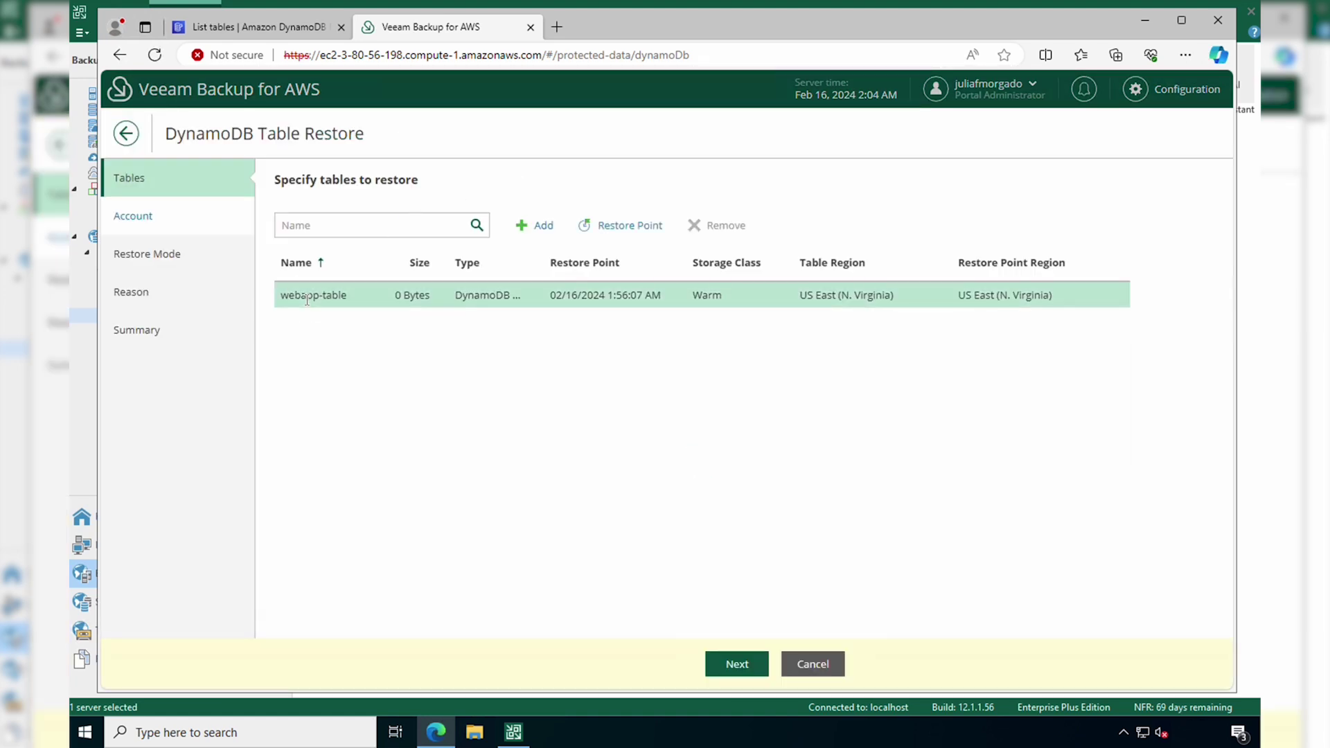
{"action": "left_click", "coordinate": [610, 227]}
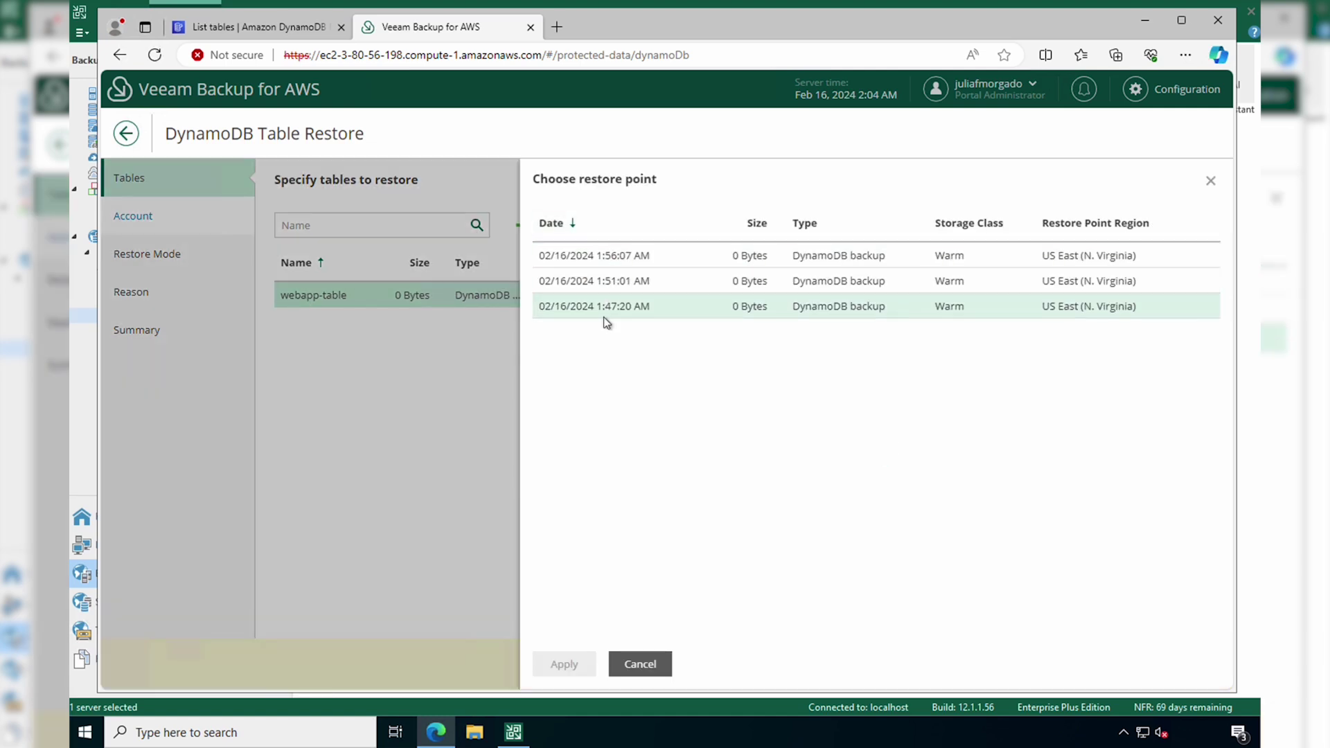
{"action": "left_click", "coordinate": [606, 254]}
{"action": "left_click", "coordinate": [563, 664]}
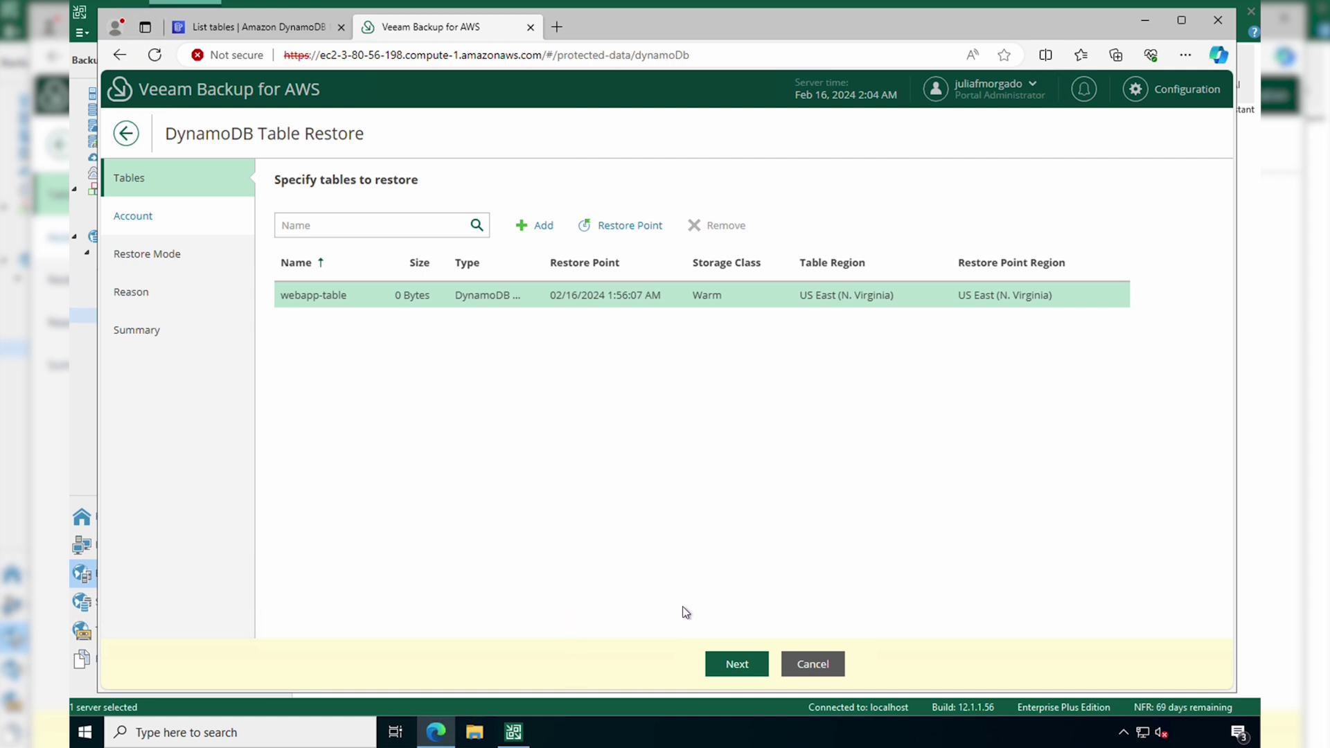
Advance the restore wizard with the dynamo-role IAM role to the Restore Mode step.
{"action": "left_click", "coordinate": [735, 665]}
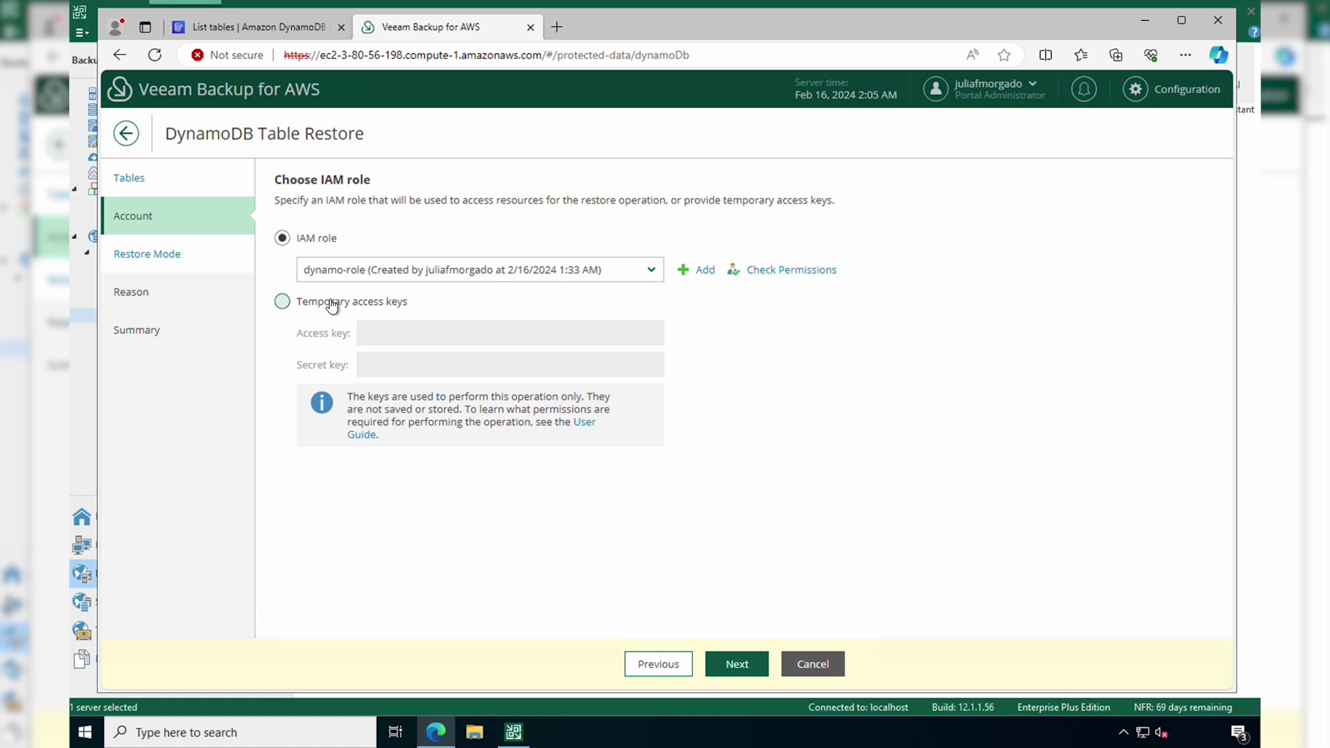
{"action": "left_click", "coordinate": [737, 671]}
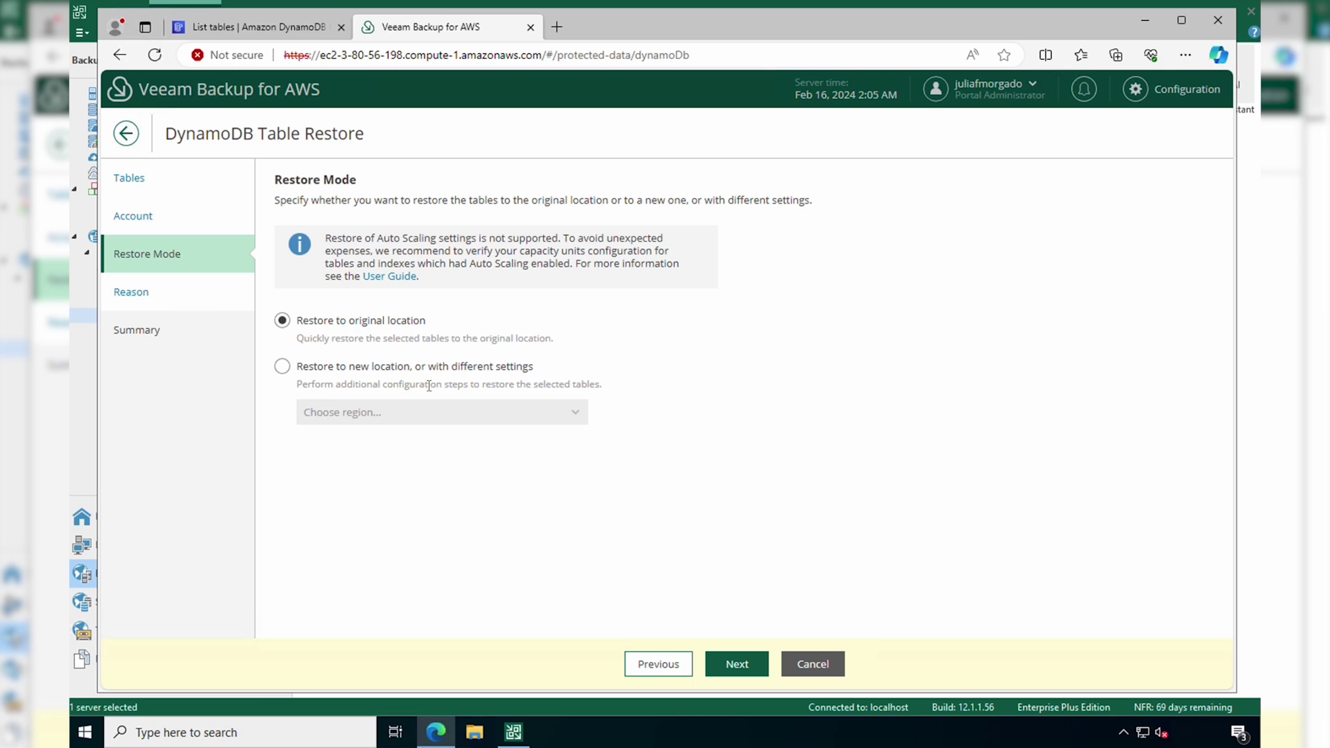
Restore to the original location with reason 'accidental deletion' and finish the wizard.
{"action": "left_click", "coordinate": [736, 663]}
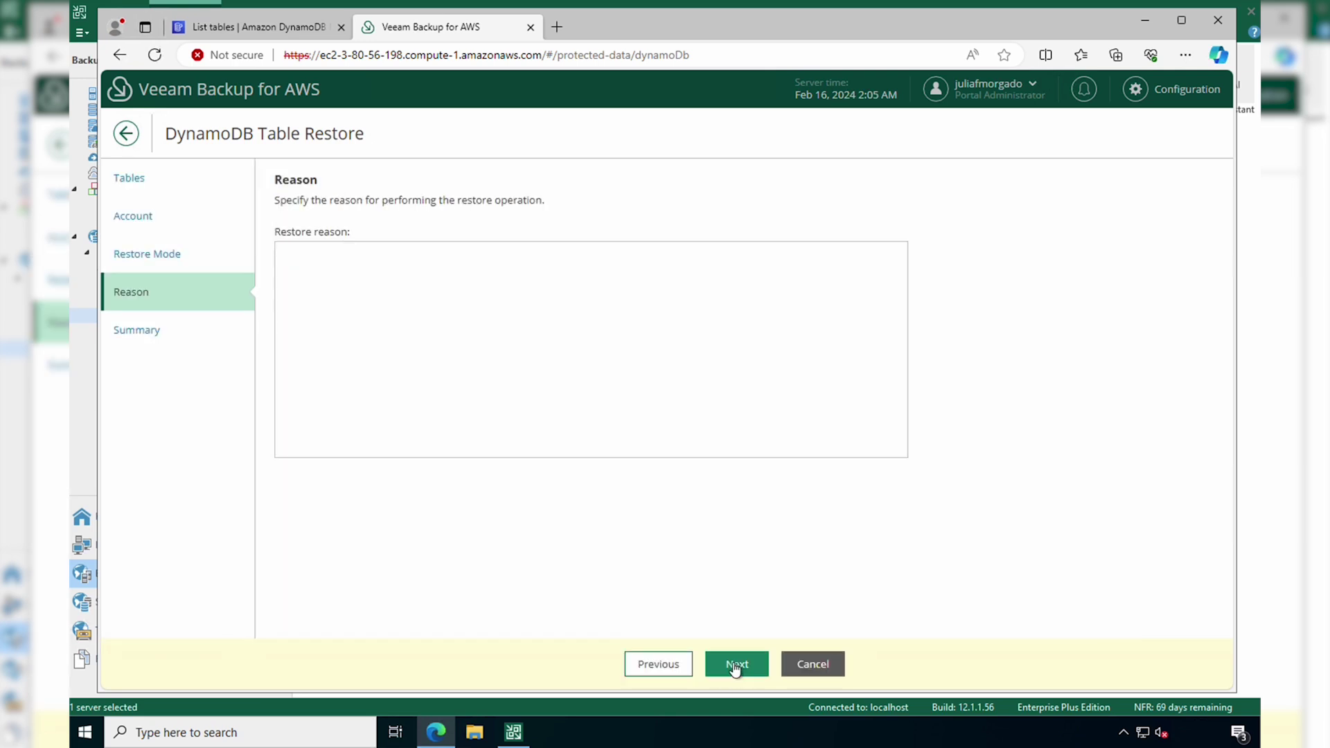
{"action": "left_click", "coordinate": [535, 369]}
{"action": "type", "text": "a"}
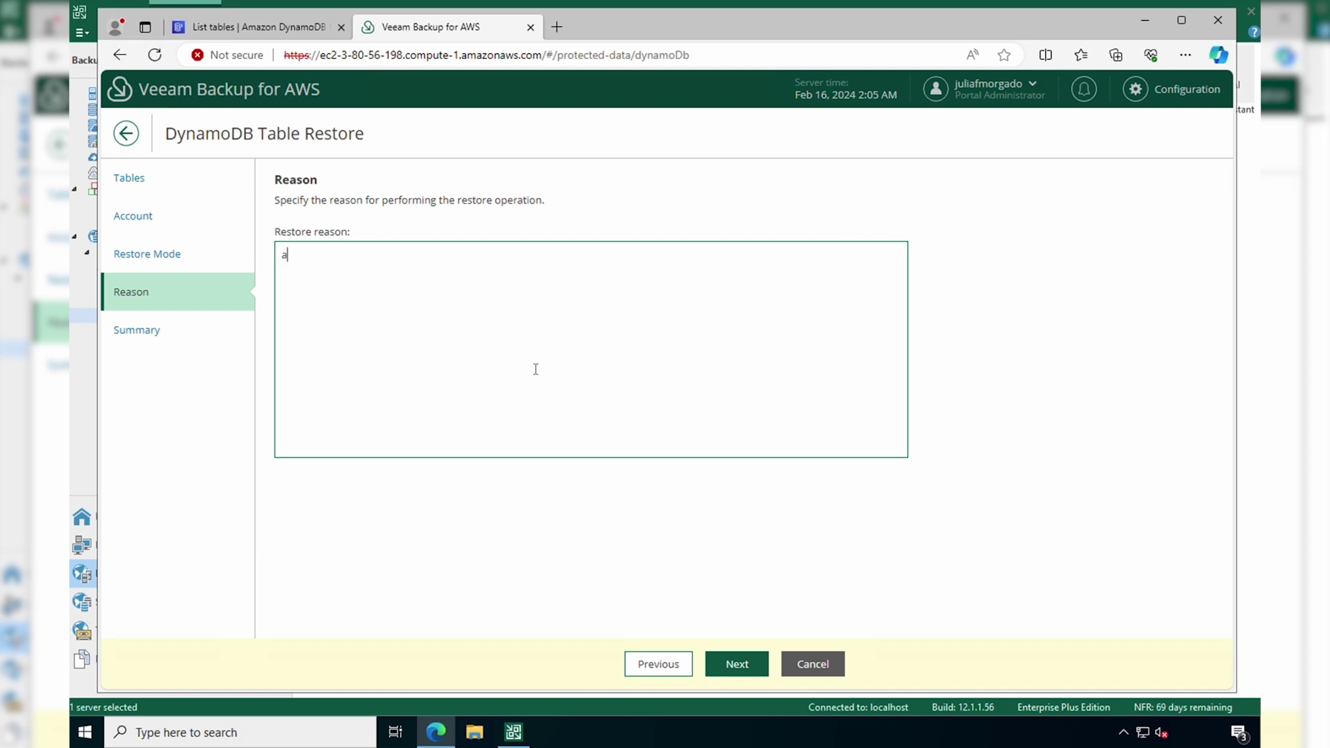
{"action": "type", "text": "ccidental deletion"}
{"action": "left_click", "coordinate": [739, 670]}
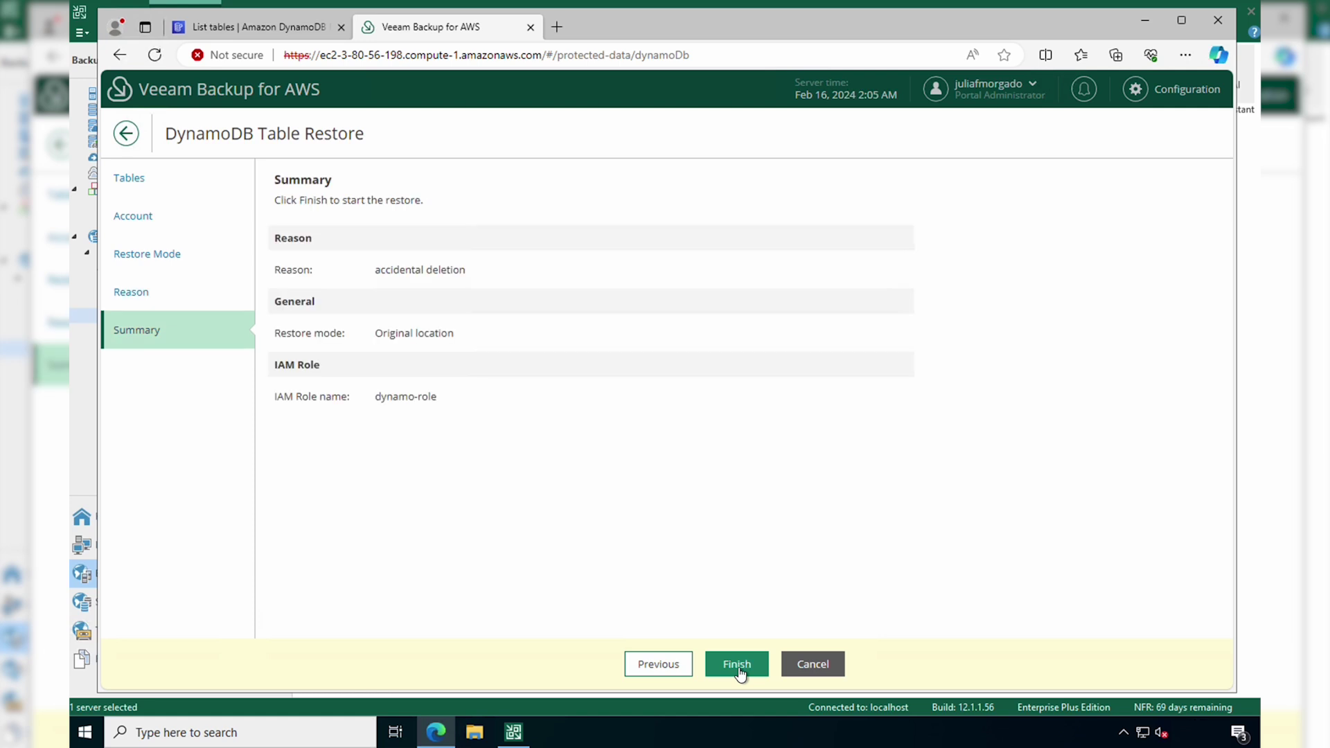
{"action": "left_click", "coordinate": [738, 665]}
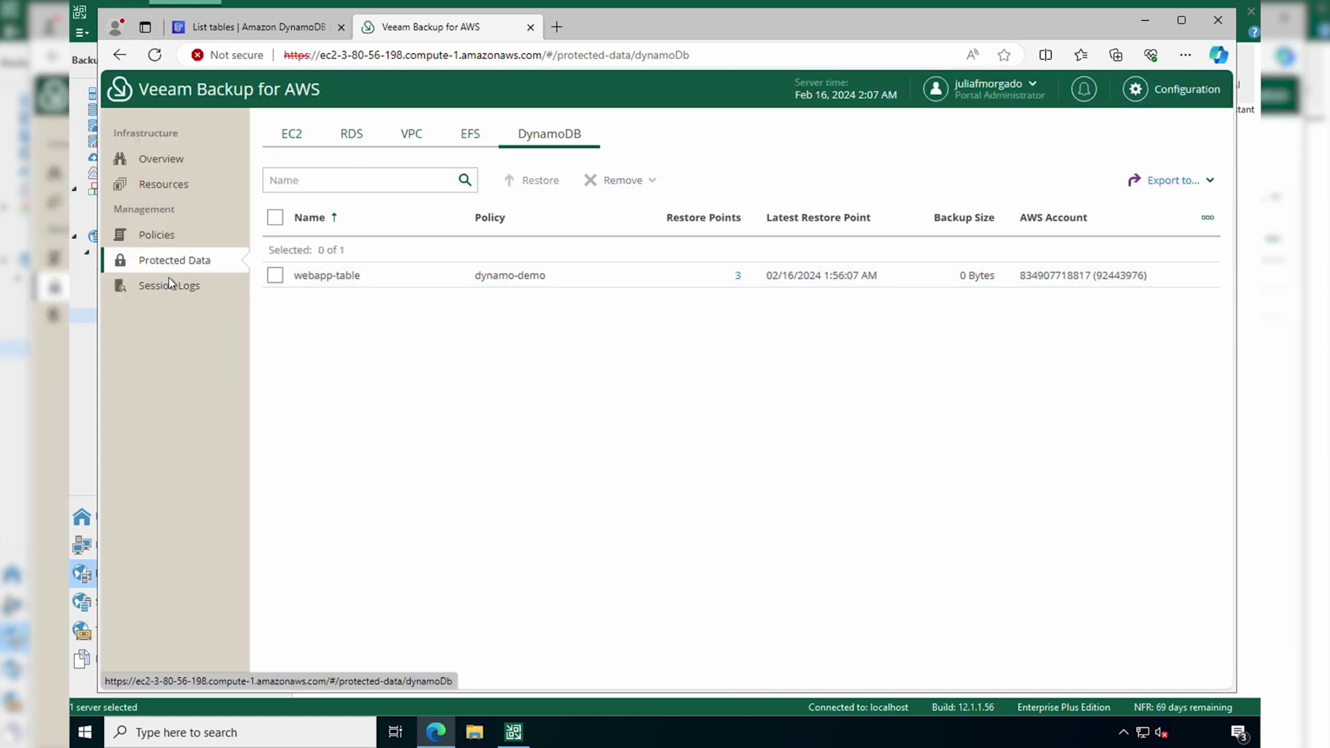
Confirm in Session Logs that the webapp-table restore succeeded after 3 min 5 sec.
{"action": "left_click", "coordinate": [168, 286]}
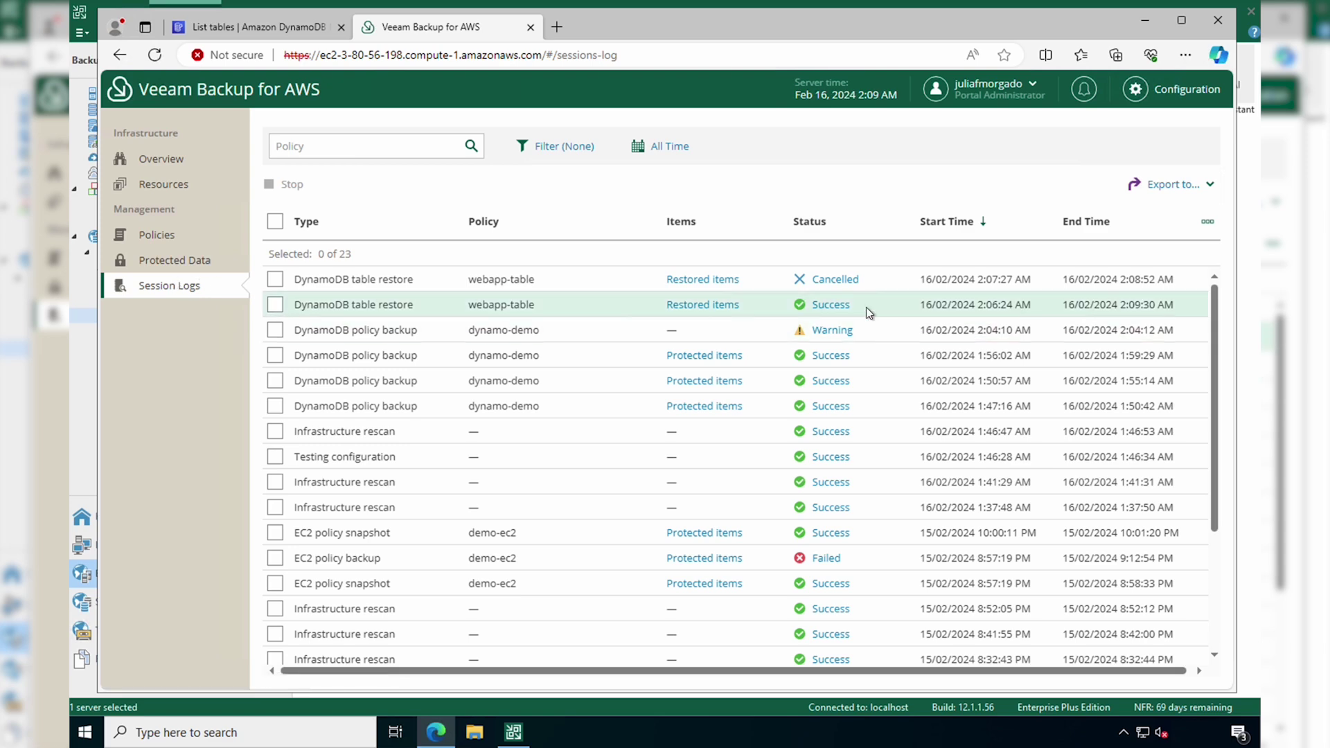
{"action": "left_click", "coordinate": [832, 302]}
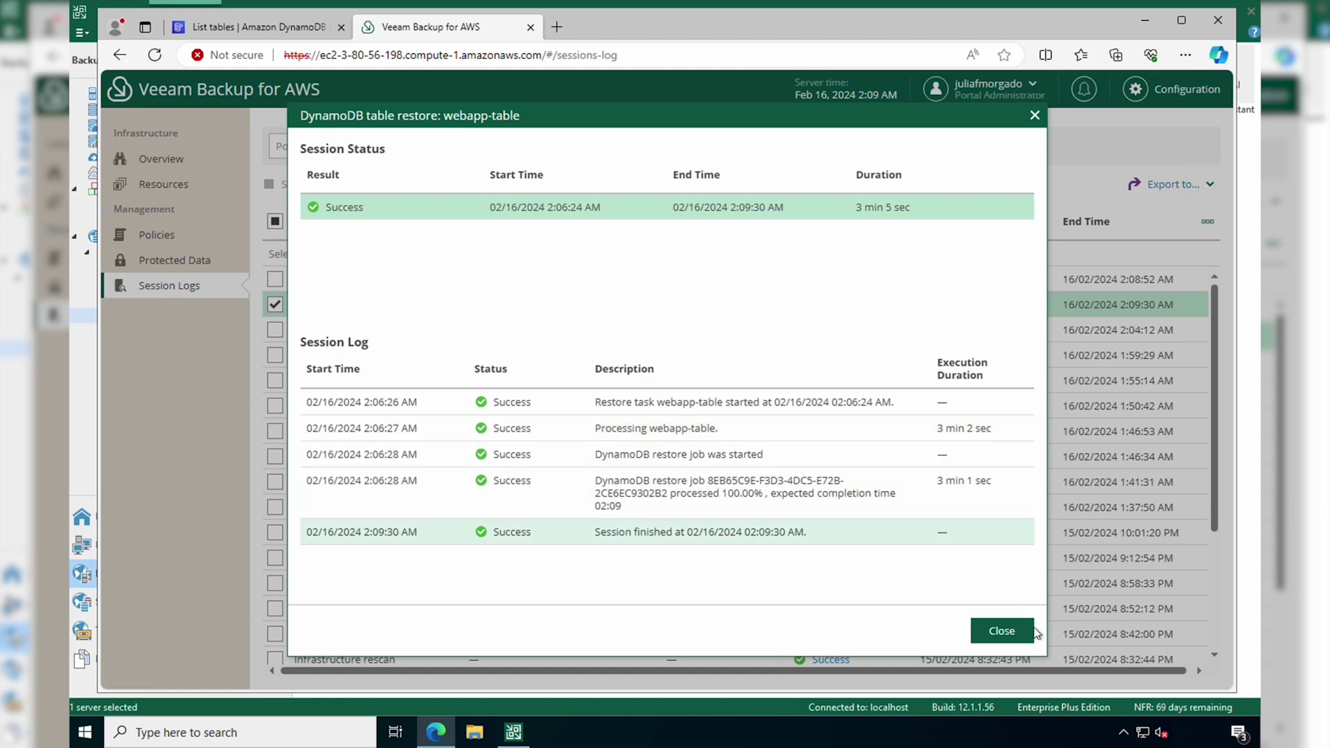
{"action": "left_click", "coordinate": [1016, 632]}
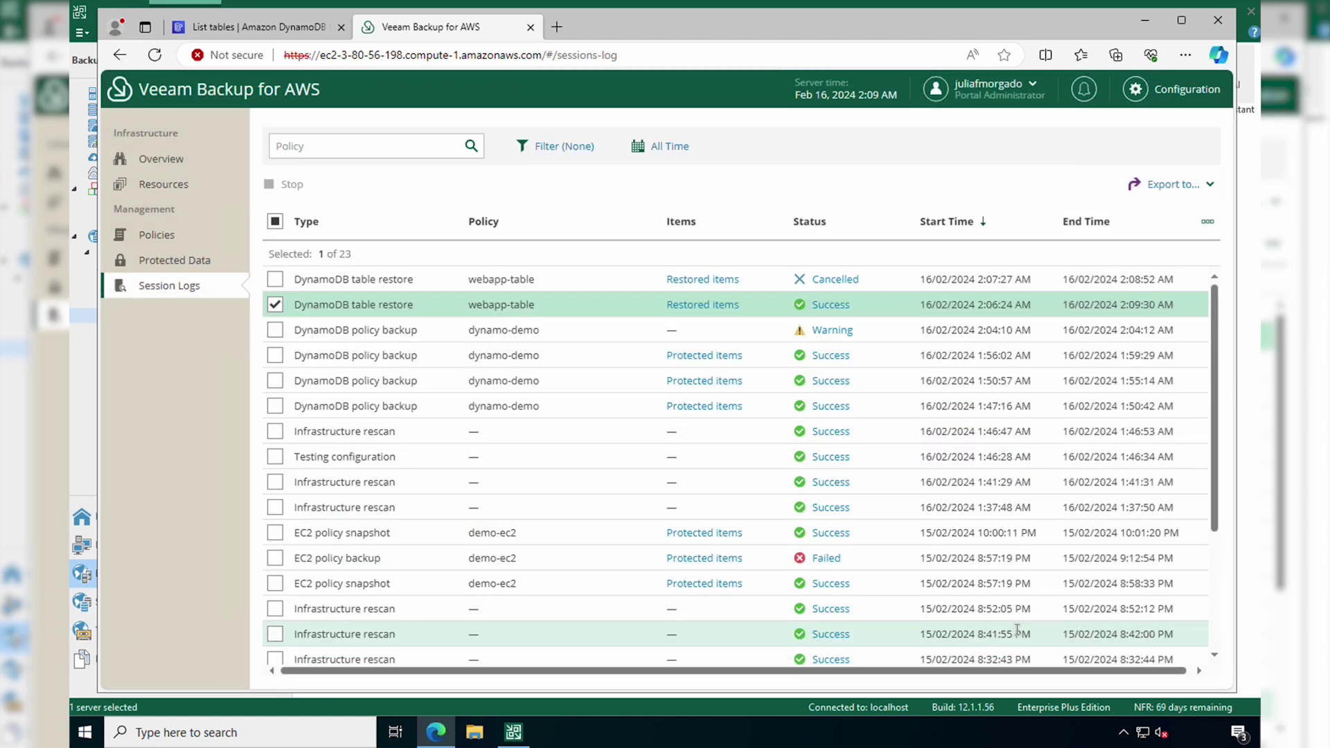
{"action": "left_click", "coordinate": [243, 31]}
Refresh the DynamoDB Tables list to look for the restored webapp-table.
{"action": "left_click", "coordinate": [155, 55]}
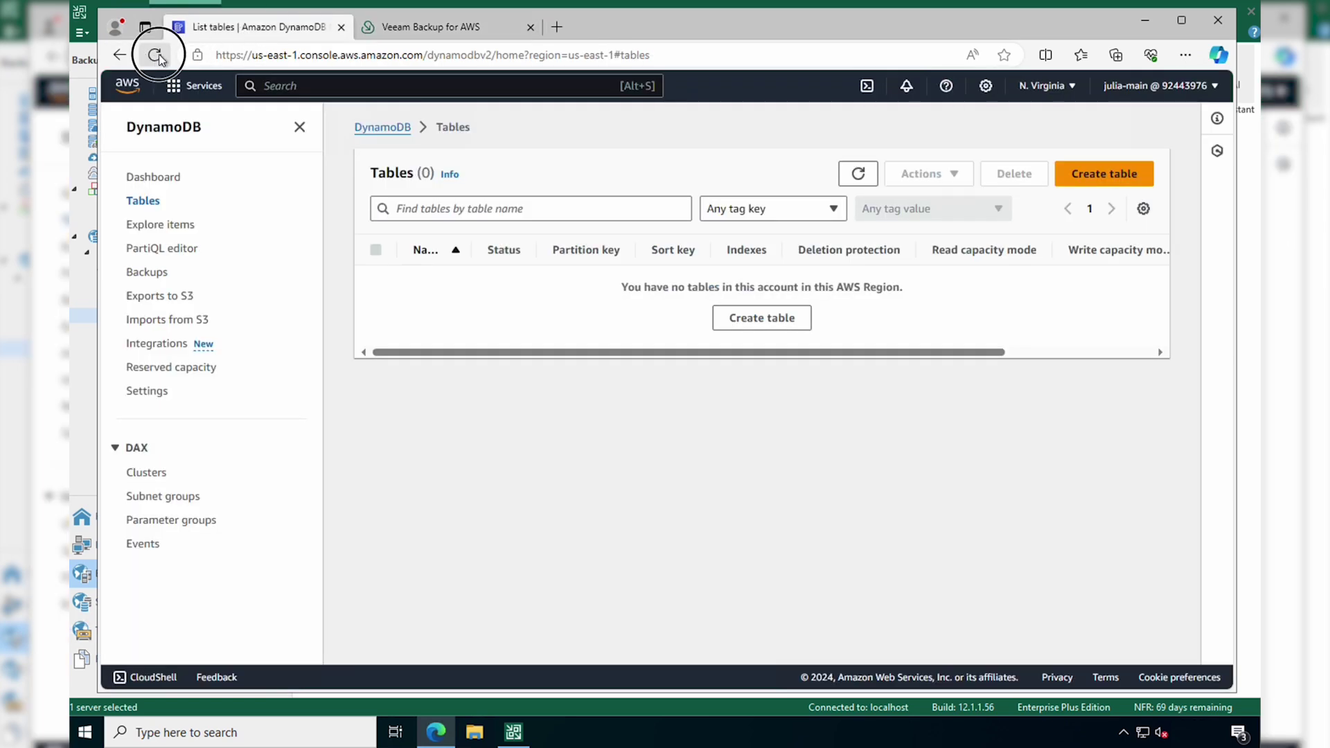